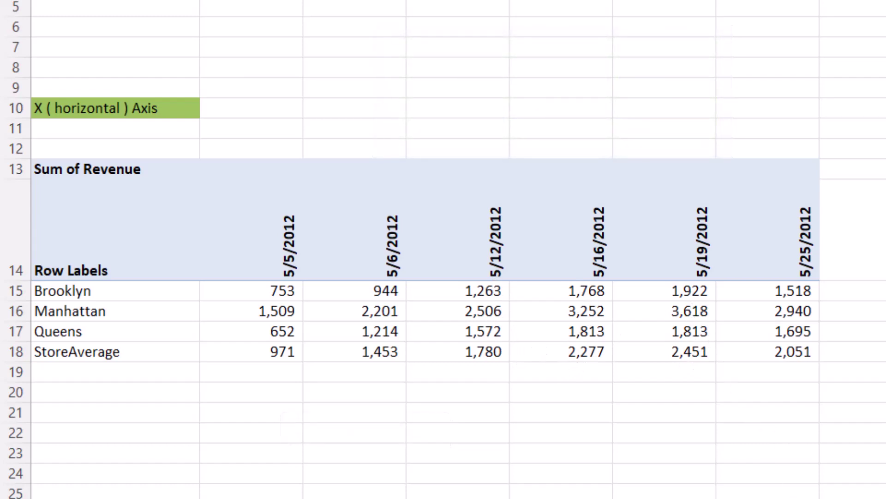
Open the axis formatting options for the horizontal date axis of the store revenue chart.
{"action": "left_click", "coordinate": [768, 473]}
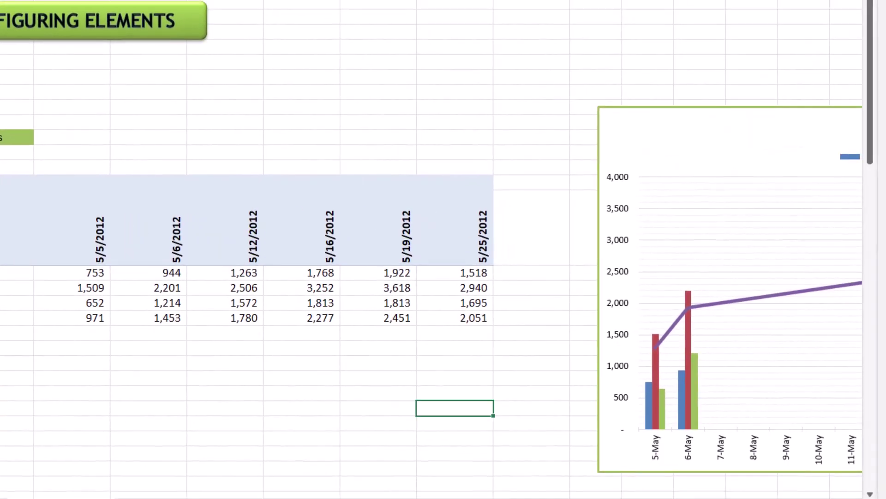
{"action": "scroll", "coordinate": [443, 277], "scroll_direction": "right", "scroll_amount": 10}
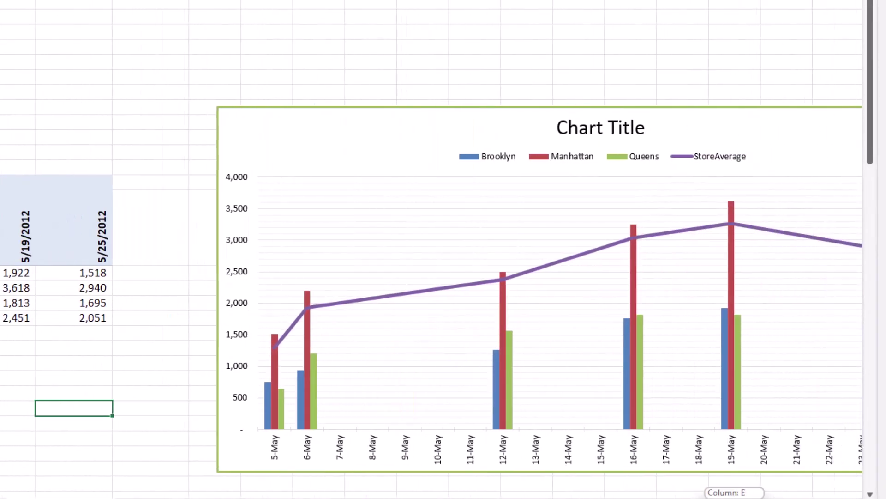
{"action": "scroll", "coordinate": [444, 277], "scroll_direction": "left", "scroll_amount": 1}
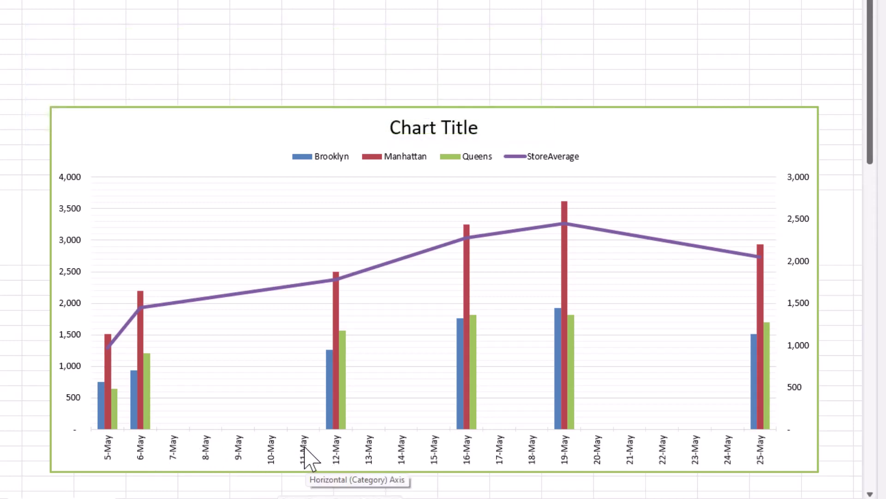
{"action": "left_click", "coordinate": [309, 457]}
{"action": "double_click", "coordinate": [308, 457]}
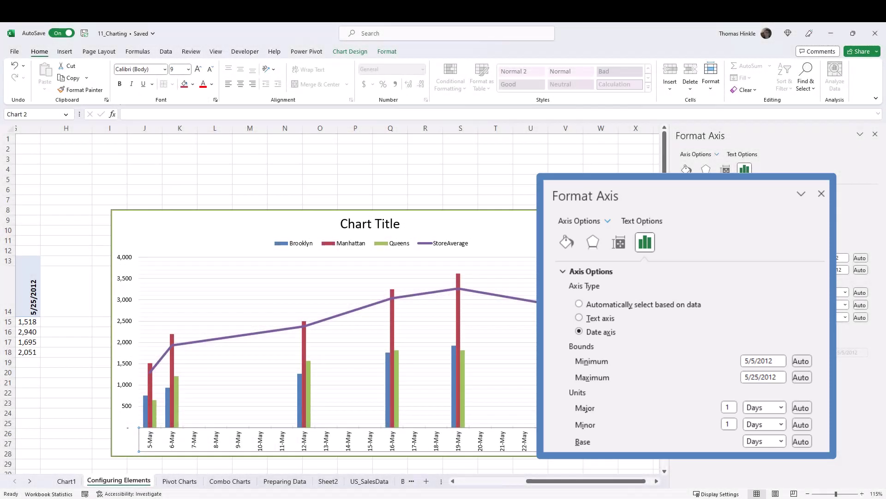
Try the horizontal axis as a text axis and switch it back to a date axis.
{"action": "left_click", "coordinate": [579, 318]}
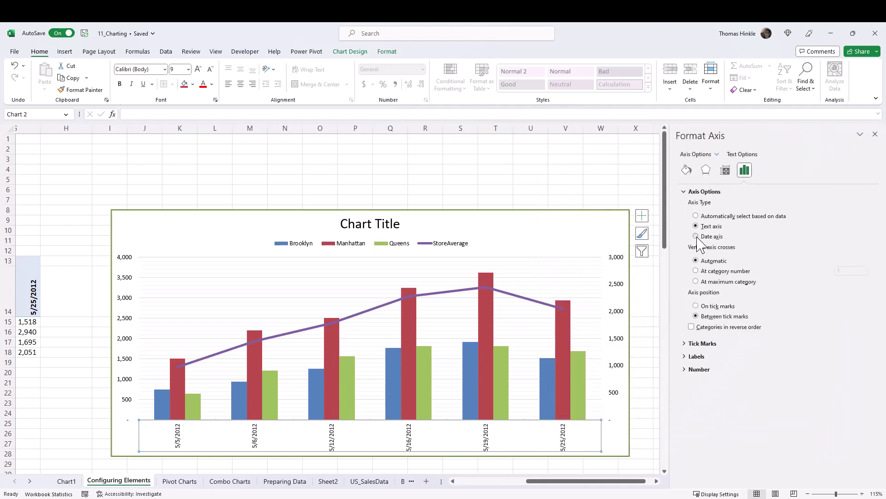
{"action": "left_click", "coordinate": [696, 236]}
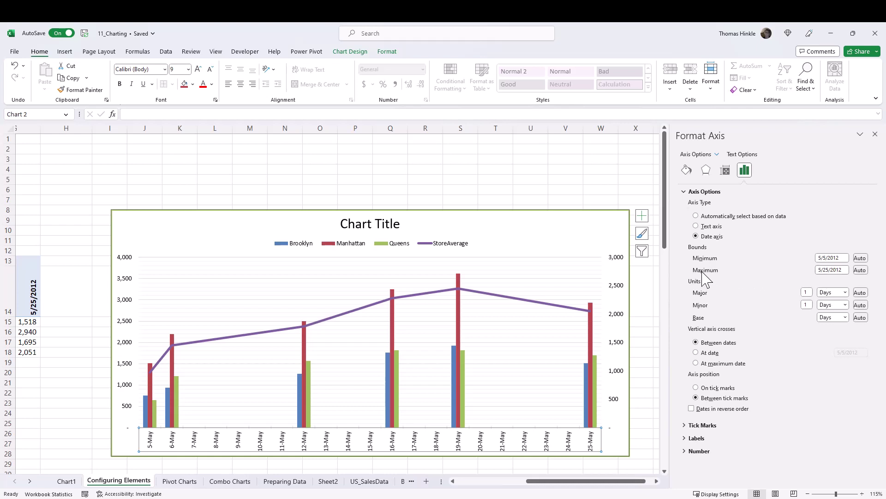
Try a maximum bound of 5/16/2012 on the horizontal axis and reset the bound to automatic.
{"action": "left_click", "coordinate": [830, 270]}
{"action": "type", "text": "16"}
{"action": "key", "text": "Return"}
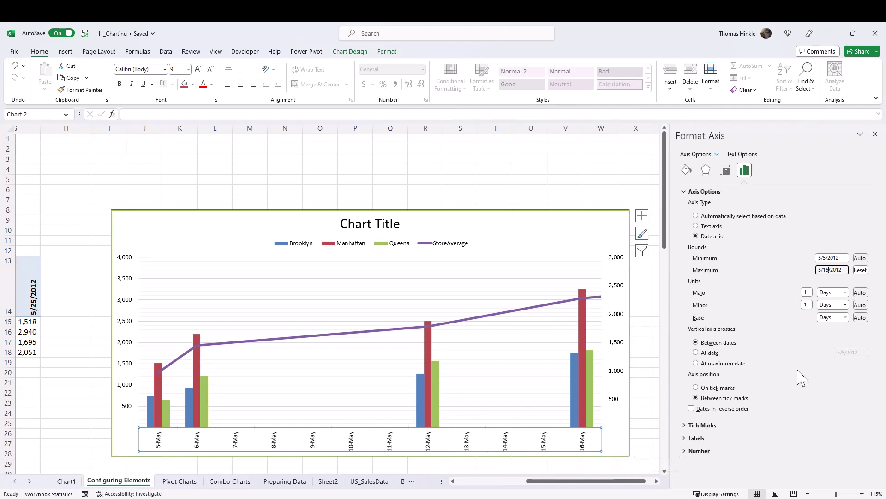
{"action": "left_click", "coordinate": [808, 293]}
{"action": "left_click", "coordinate": [841, 271]}
{"action": "left_click", "coordinate": [860, 271]}
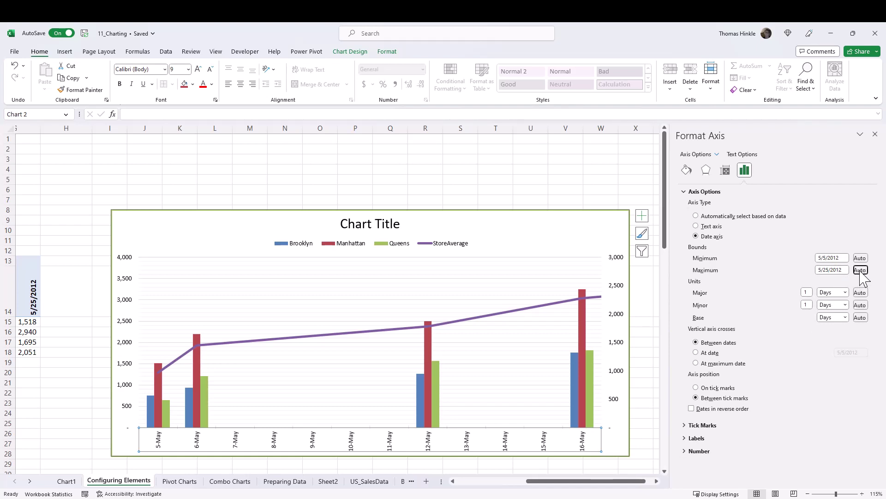
Try a major unit of 5 days on the horizontal axis and return it to 1 day.
{"action": "left_click", "coordinate": [807, 292]}
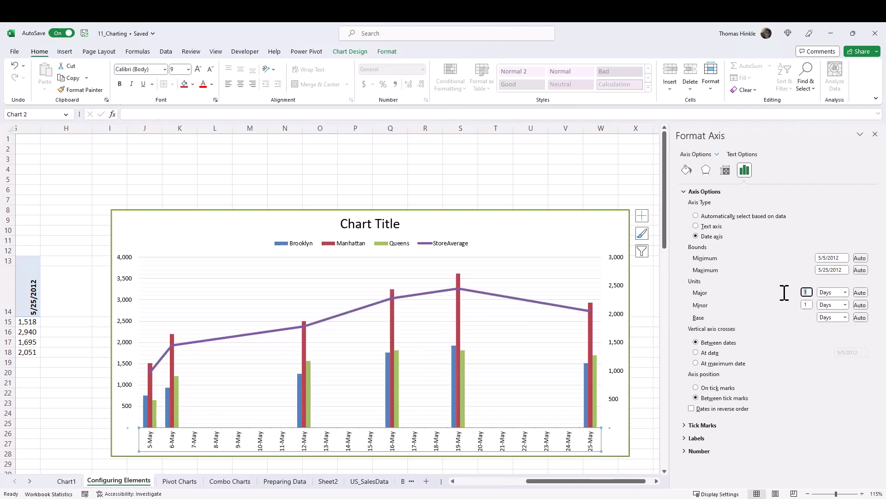
{"action": "key", "text": "Tab"}
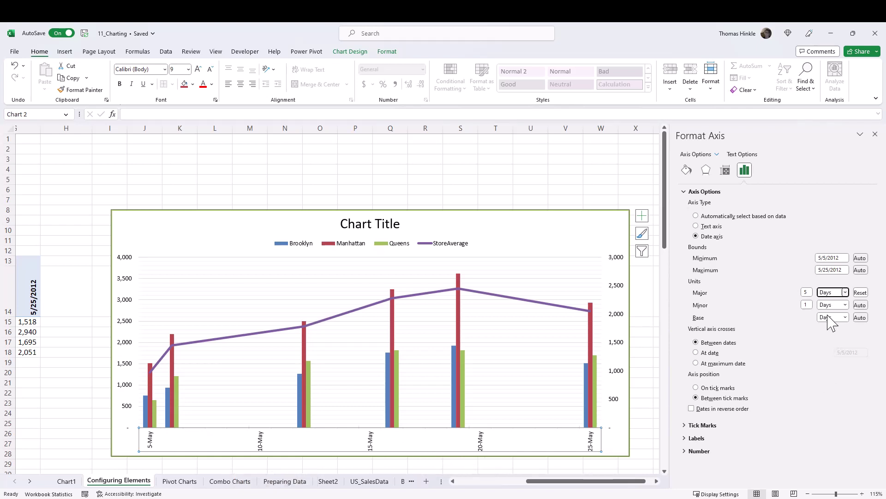
{"action": "left_click", "coordinate": [808, 292]}
{"action": "key", "text": "Tab"}
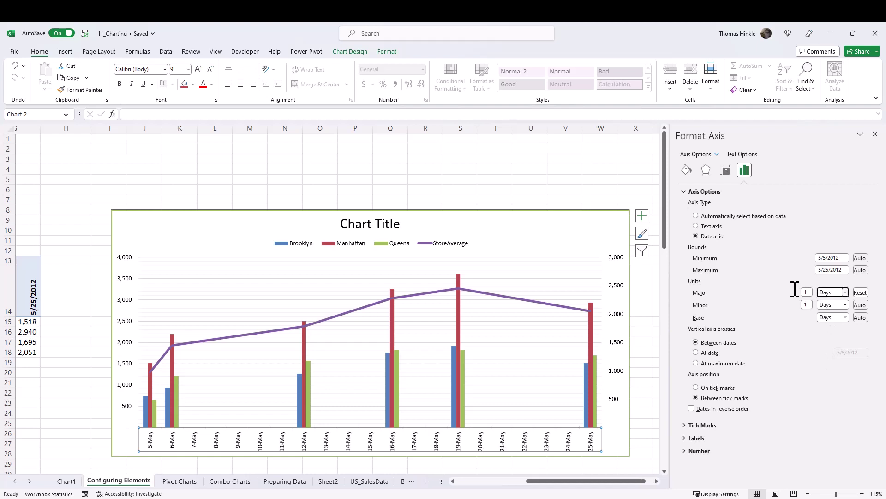
Try having the vertical axis cross at a date and at the maximum date, restoring the Between dates setting.
{"action": "left_click", "coordinate": [696, 352]}
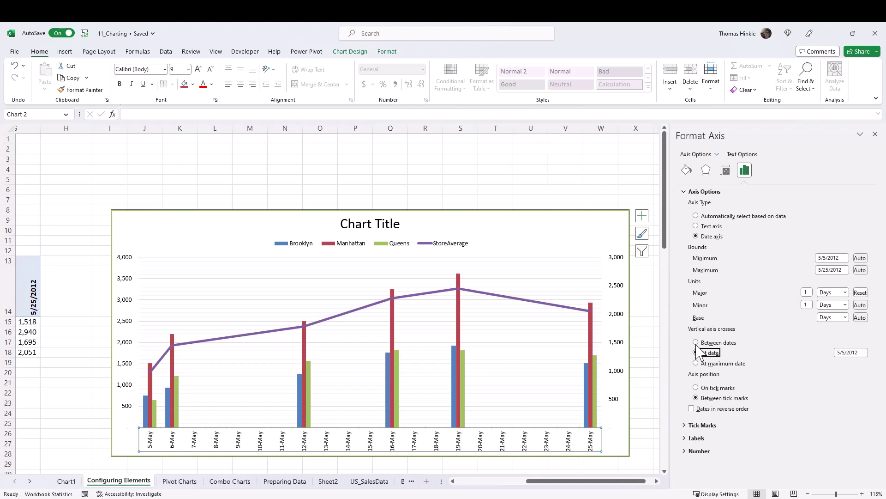
{"action": "left_click", "coordinate": [696, 342]}
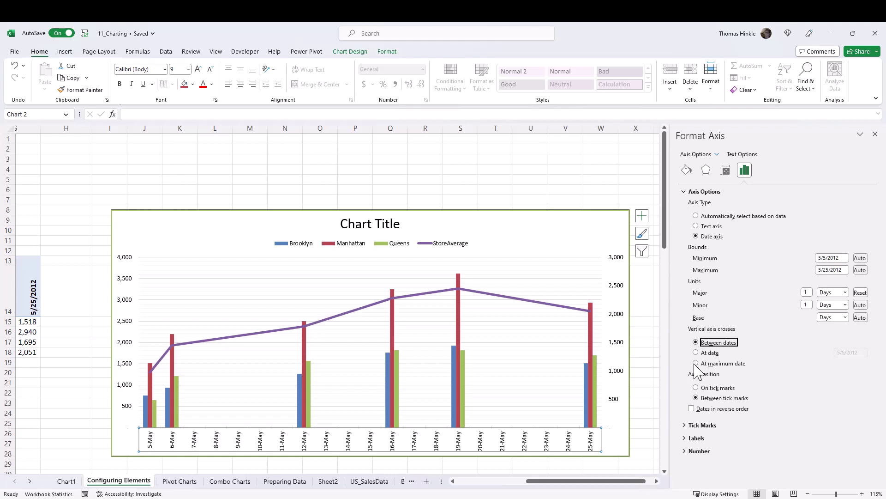
{"action": "left_click", "coordinate": [697, 364]}
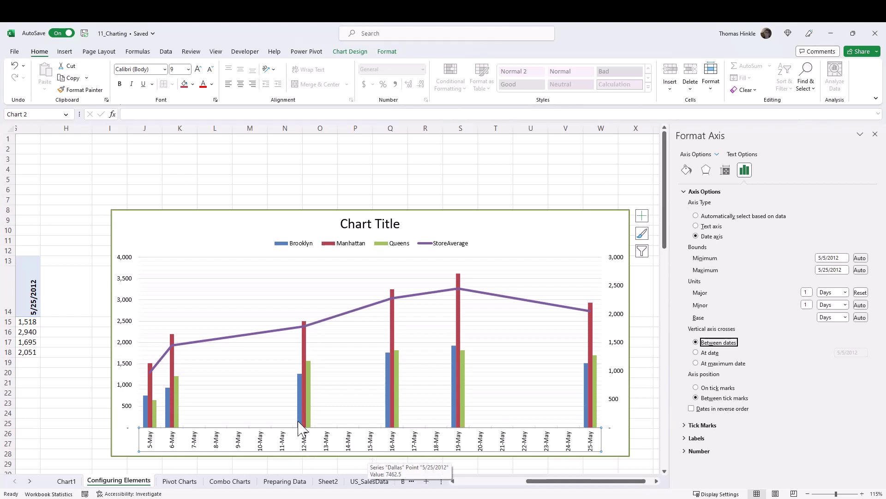
Try positioning the horizontal axis on tick marks with a 5/4/2012 minimum bound, and restore the automatic minimum and between-tick-marks position.
{"action": "left_click", "coordinate": [696, 388]}
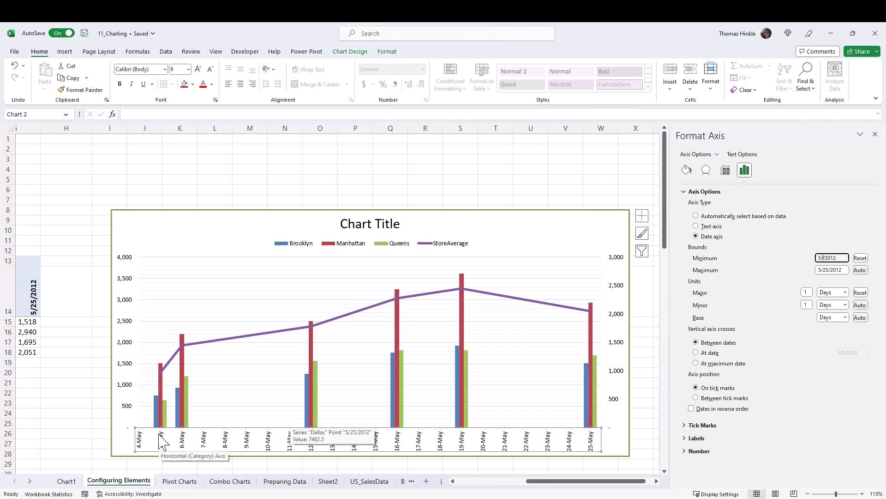
{"action": "key", "text": "Tab"}
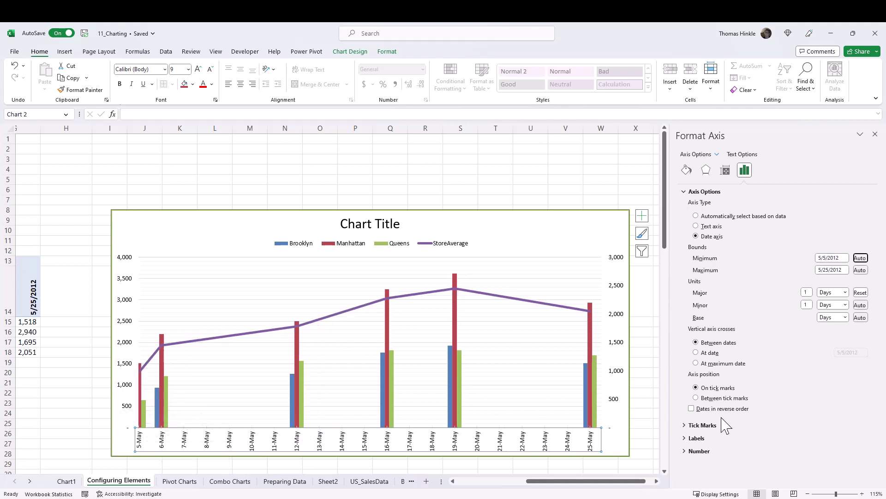
{"action": "left_click", "coordinate": [702, 399]}
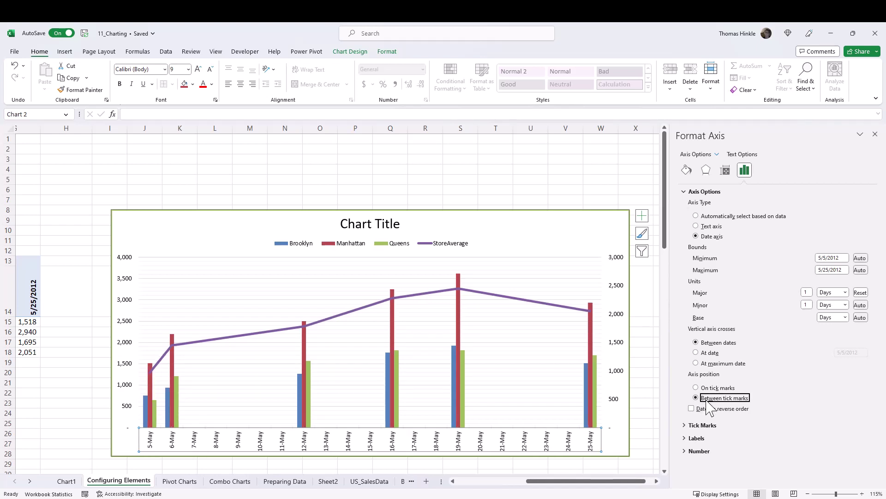
Try showing the horizontal axis dates in reverse order and restore the normal order.
{"action": "left_click", "coordinate": [692, 409]}
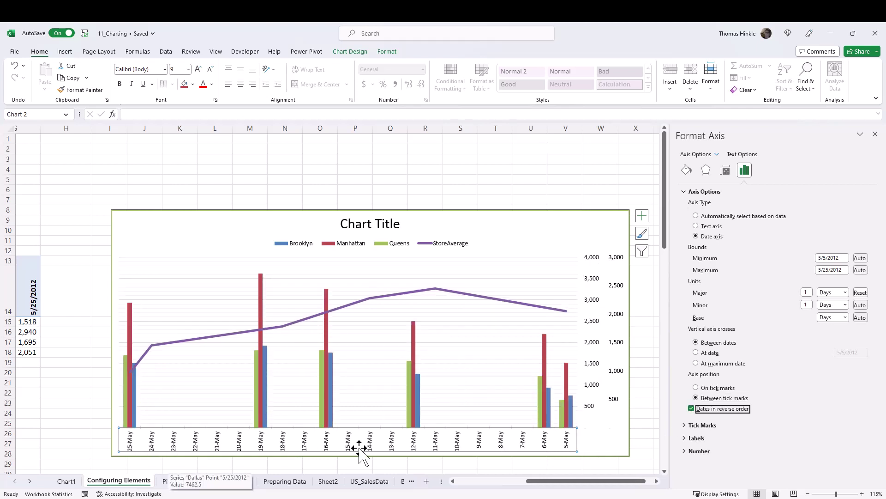
{"action": "left_click", "coordinate": [692, 409]}
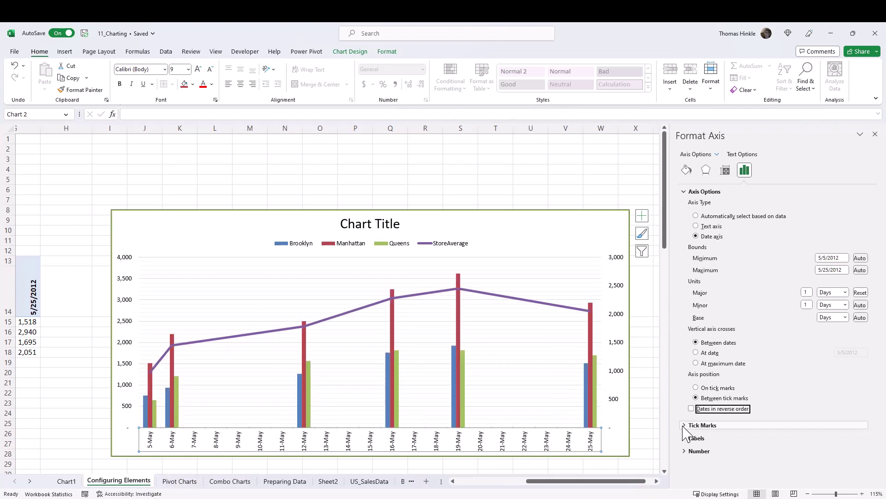
View the tick mark settings, try the High label position for the horizontal axis, and return it to Low.
{"action": "left_click", "coordinate": [686, 429]}
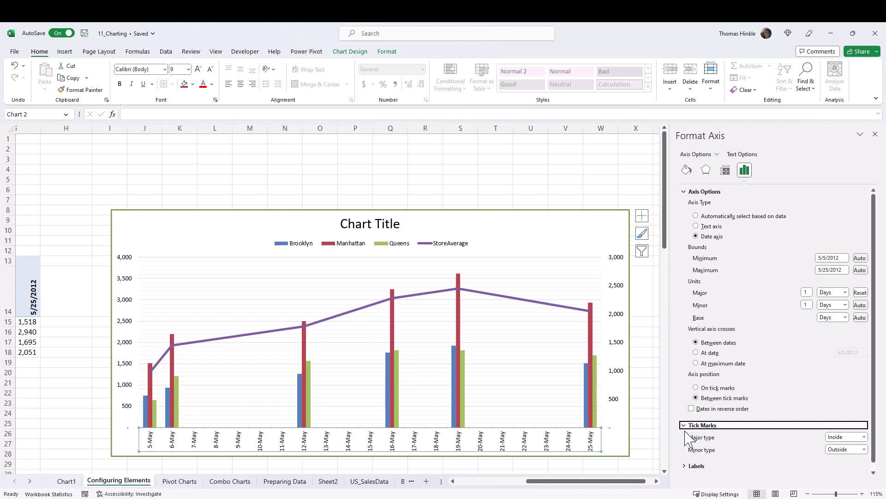
{"action": "left_click", "coordinate": [686, 467]}
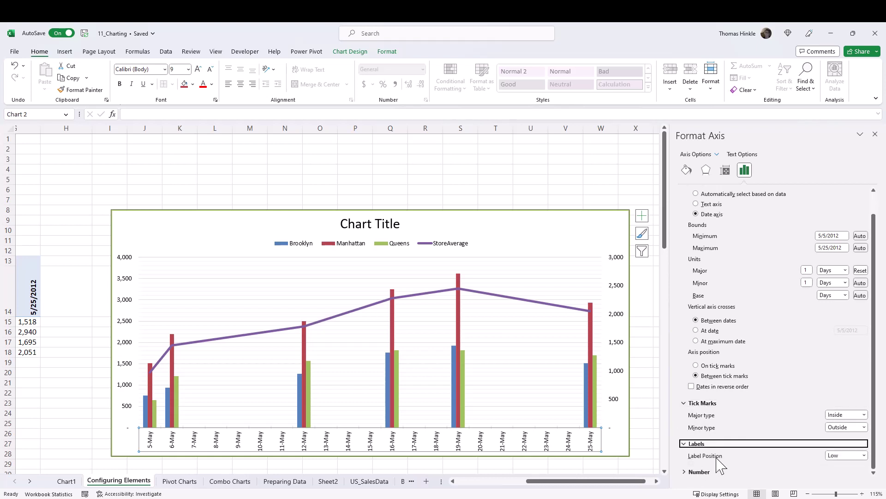
{"action": "left_click", "coordinate": [864, 456]}
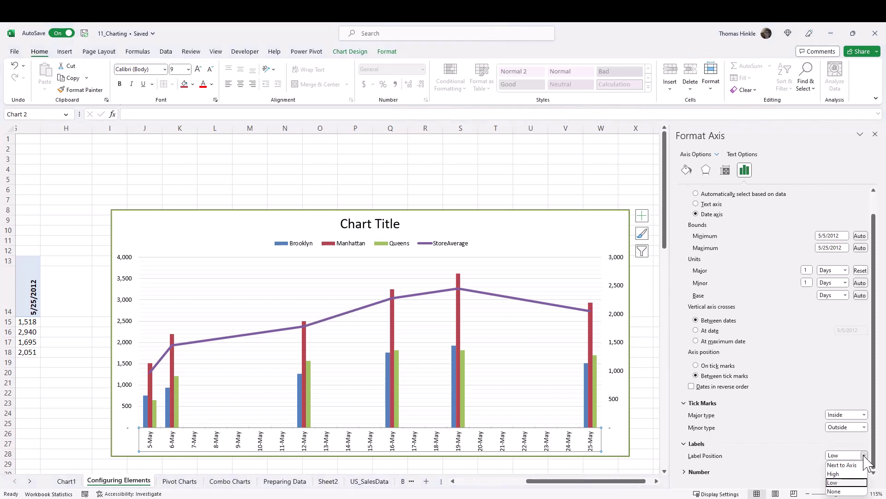
{"action": "left_click", "coordinate": [843, 474]}
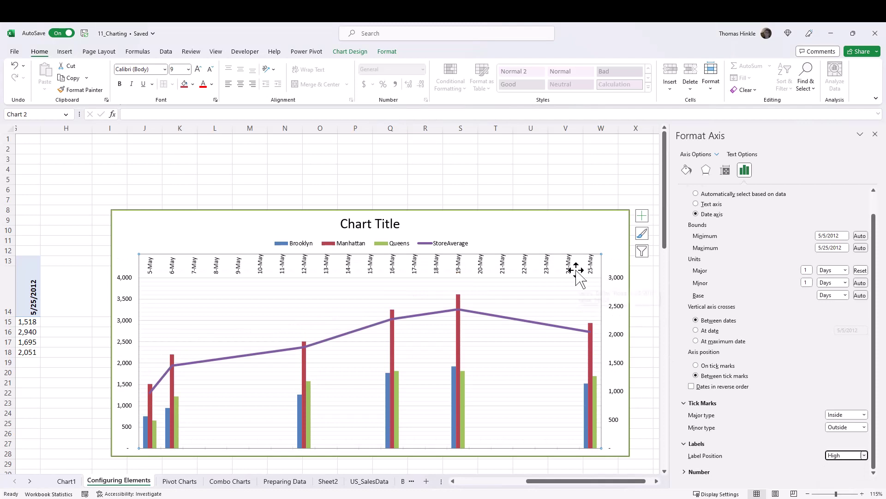
{"action": "left_click", "coordinate": [864, 455]}
{"action": "left_click", "coordinate": [853, 483]}
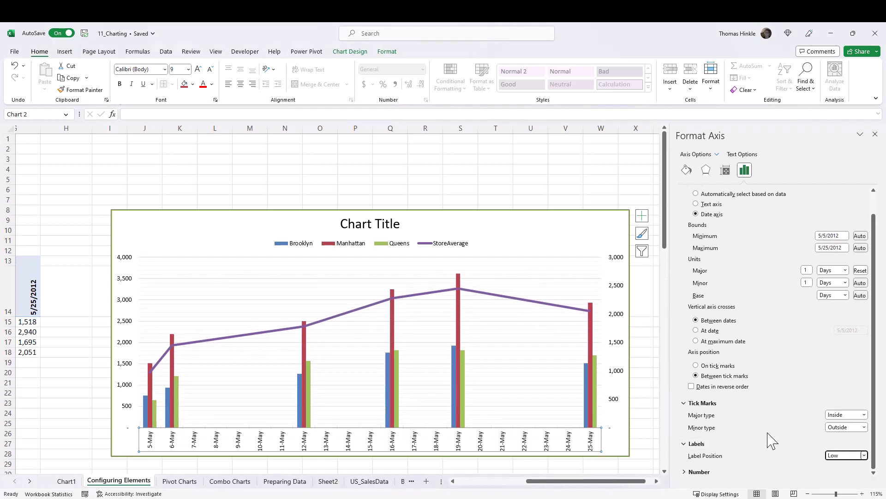
Set the number format of the horizontal axis dates to the 03/14/12 date type.
{"action": "left_click", "coordinate": [738, 470]}
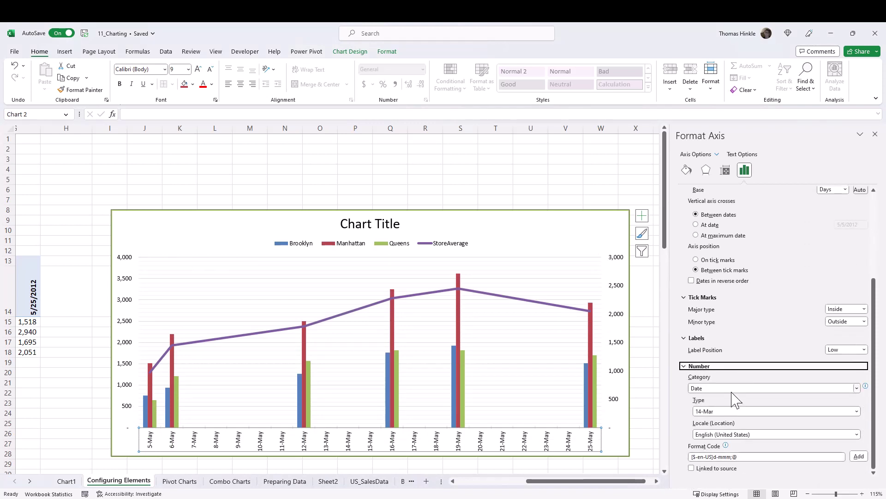
{"action": "left_click", "coordinate": [756, 412]}
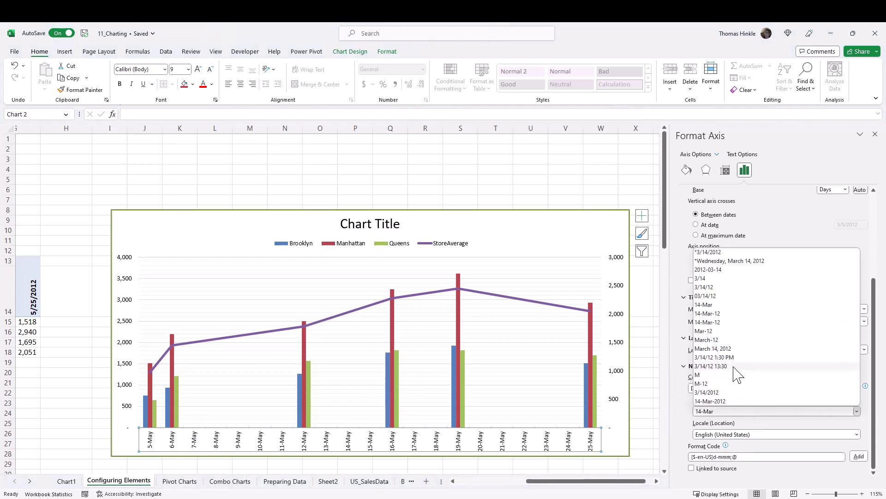
{"action": "left_click", "coordinate": [711, 296]}
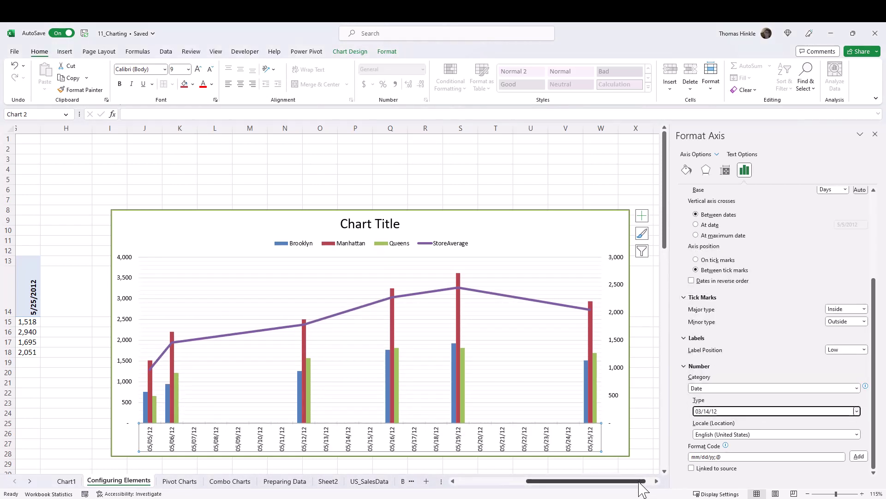
Go to the Y (Vertical) Axis section and open the axis formatting options for its line chart's vertical axis.
{"action": "left_click_drag", "start_coordinate": [640, 481], "coordinate": [528, 482]}
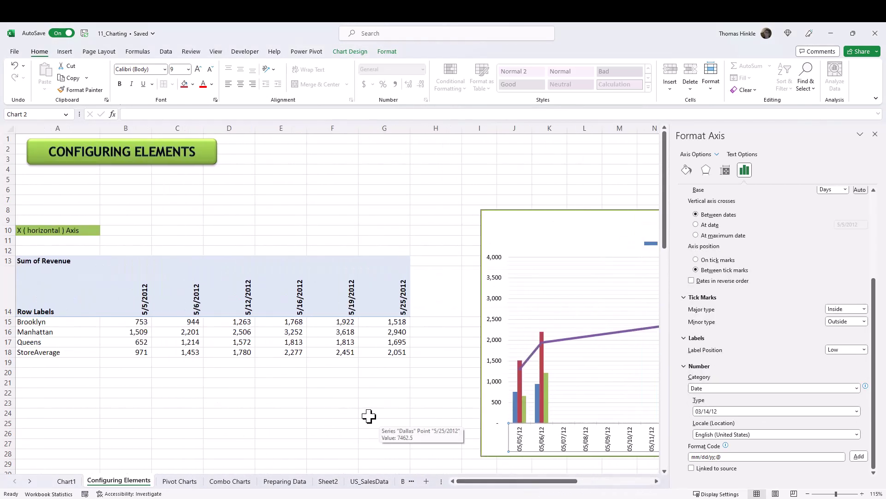
{"action": "scroll", "coordinate": [188, 414], "scroll_direction": "down", "scroll_amount": 9}
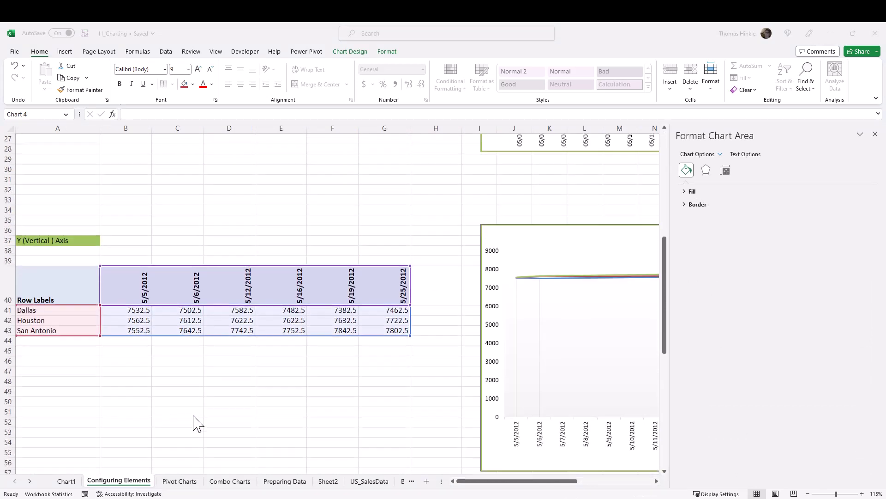
{"action": "left_click", "coordinate": [168, 352]}
{"action": "left_click", "coordinate": [154, 350]}
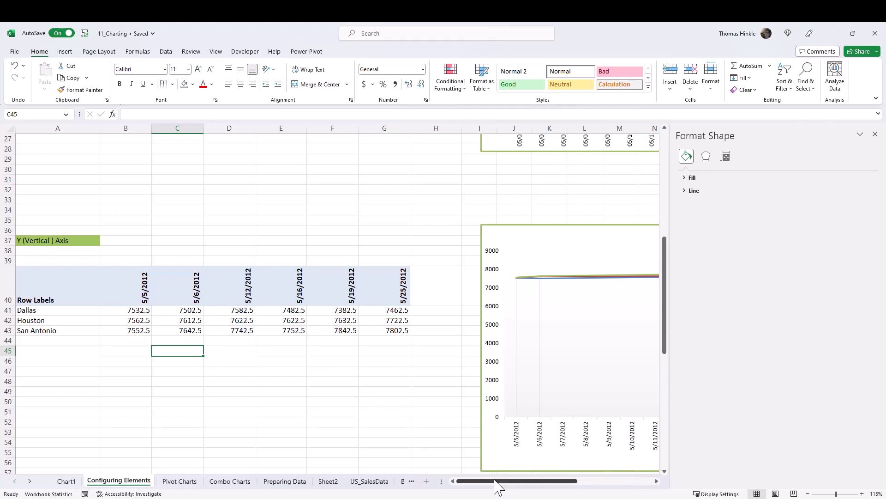
{"action": "left_click_drag", "start_coordinate": [496, 485], "coordinate": [572, 484]}
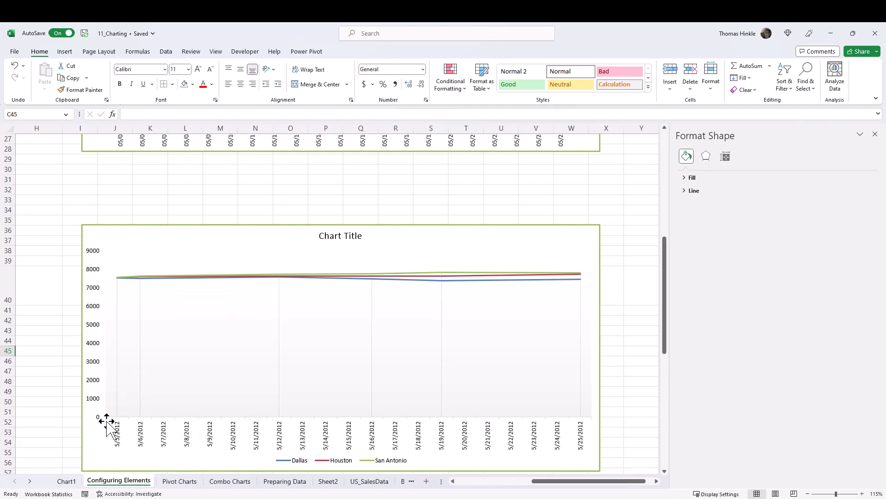
{"action": "left_click", "coordinate": [95, 295]}
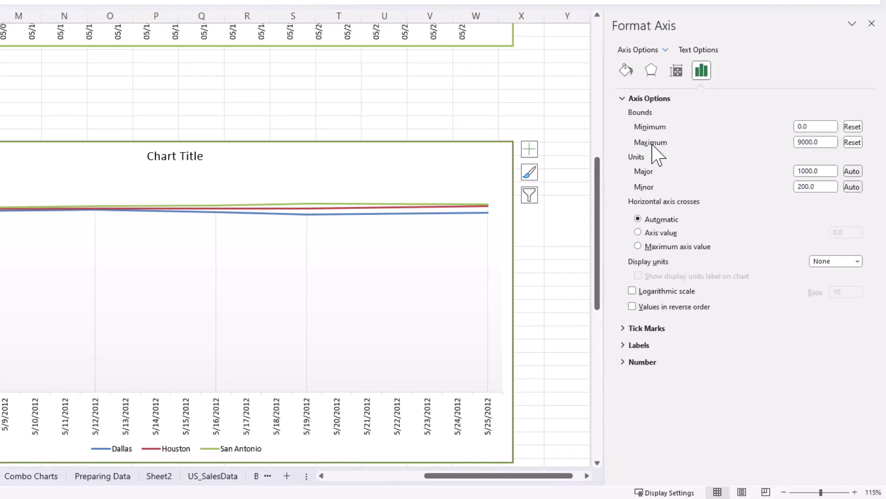
Set the vertical axis bounds of the line chart to a minimum of 7000 and a maximum of 8000.
{"action": "double_click", "coordinate": [818, 126]}
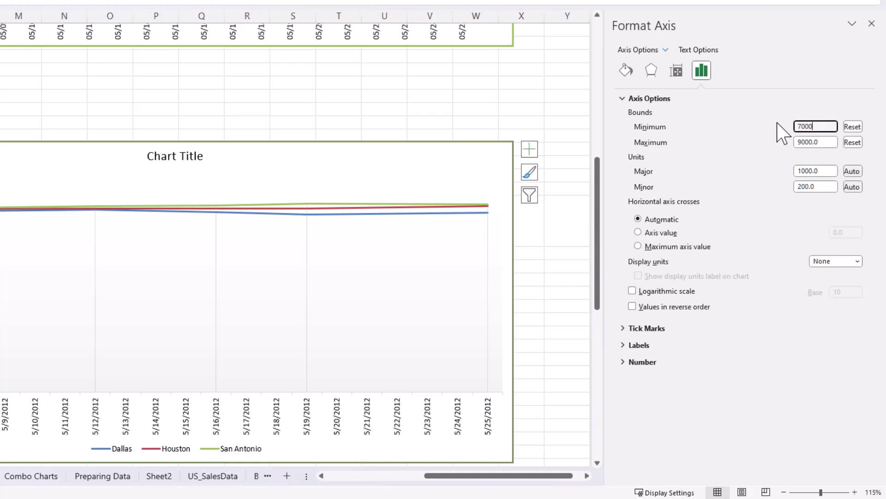
{"action": "key", "text": "Tab"}
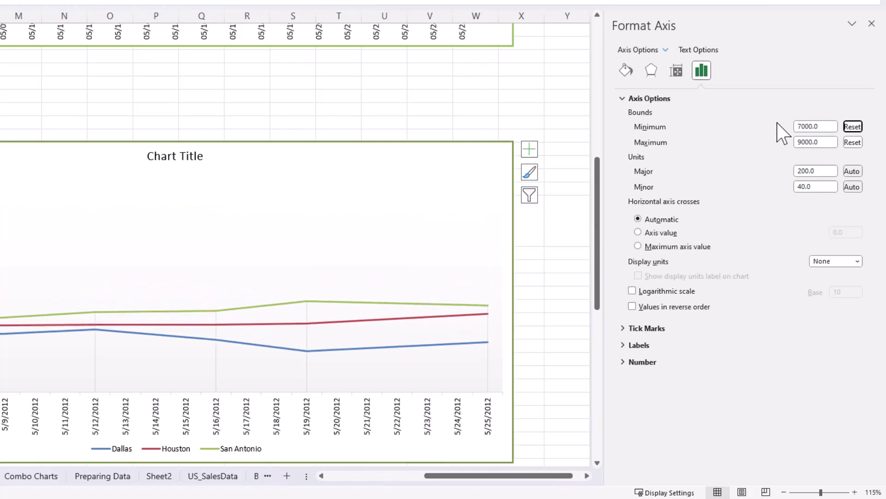
{"action": "double_click", "coordinate": [829, 142]}
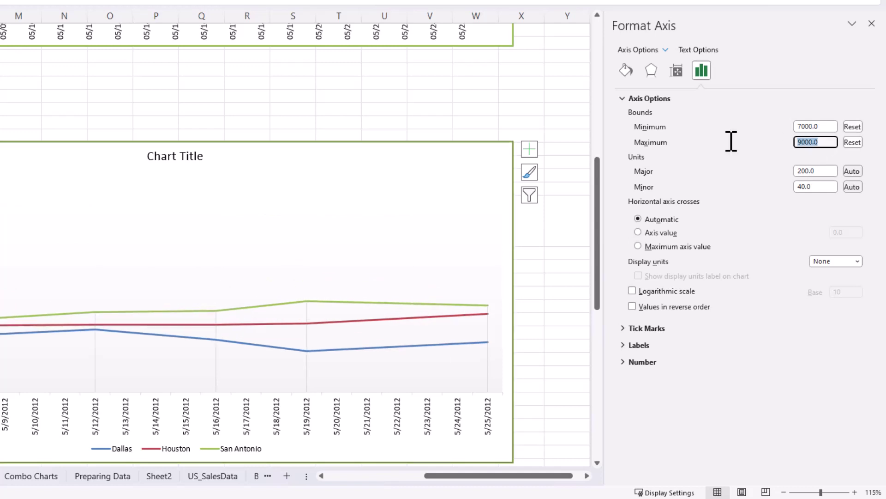
{"action": "type", "text": "8000"}
{"action": "key", "text": "Return"}
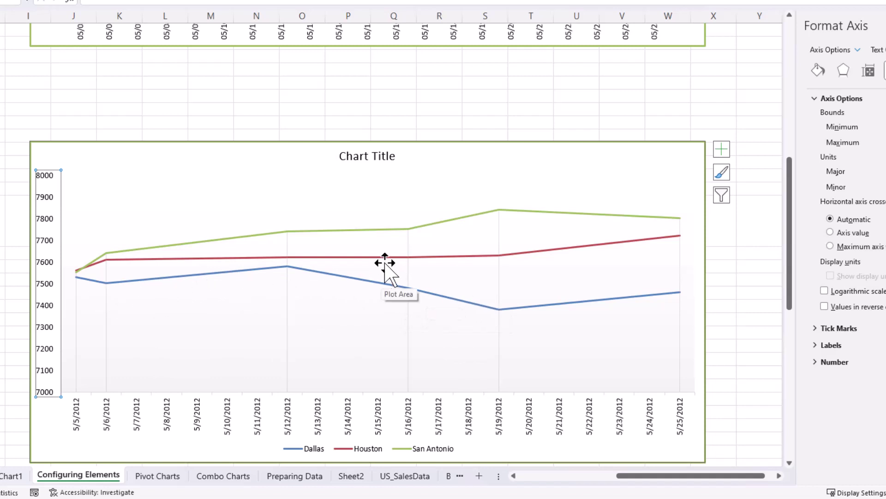
{"action": "mouse_move", "coordinate": [381, 254]}
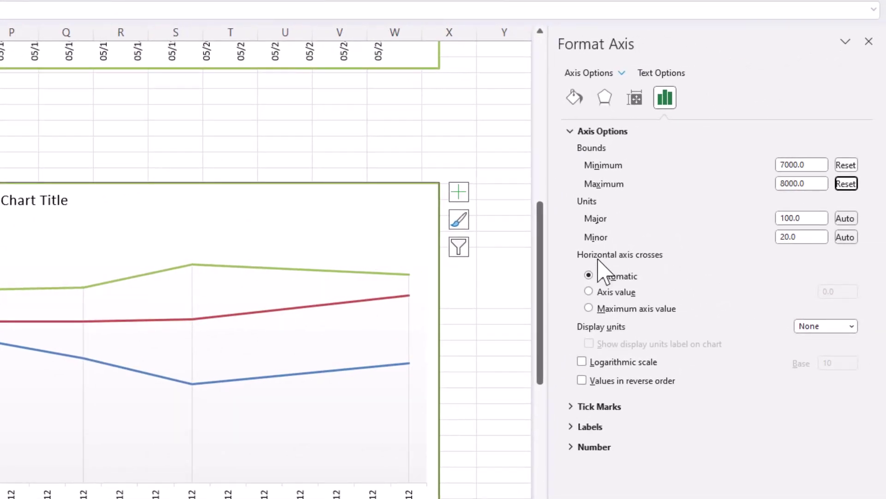
Try the Hundreds display units on the vertical axis and return the display units to None.
{"action": "left_click", "coordinate": [590, 307]}
{"action": "left_click", "coordinate": [852, 326]}
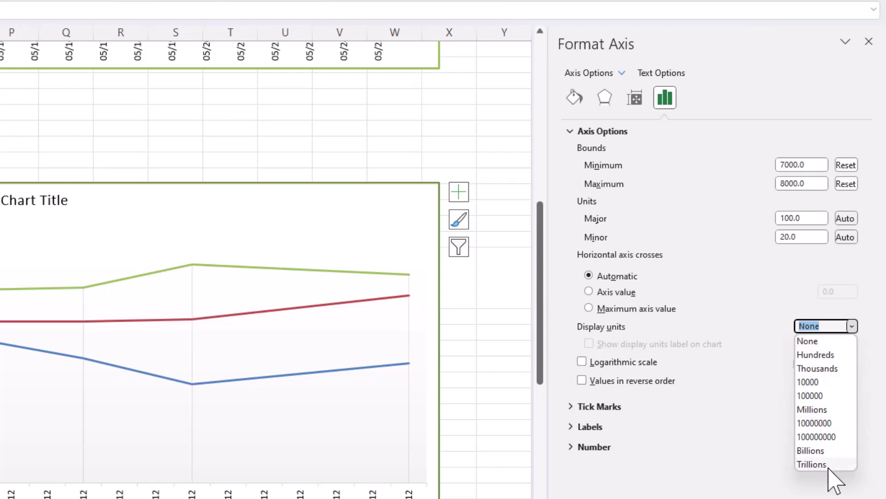
{"action": "left_click", "coordinate": [815, 355]}
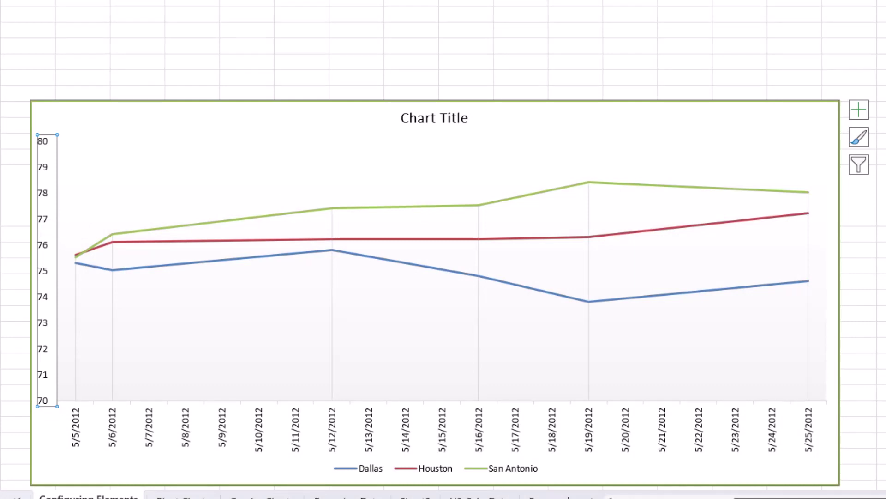
{"action": "left_click", "coordinate": [831, 295]}
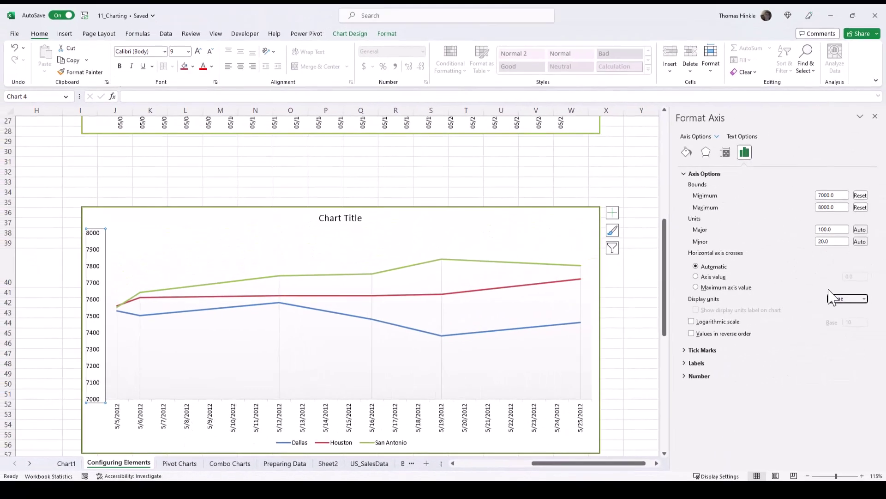
Try showing the vertical axis values in reverse order, restore the normal order, and view the label and number settings.
{"action": "left_click", "coordinate": [691, 333]}
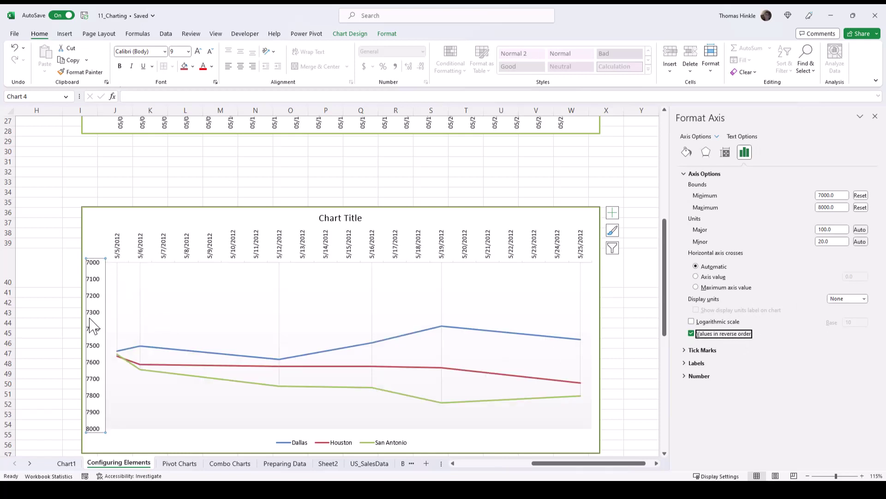
{"action": "left_click", "coordinate": [692, 334]}
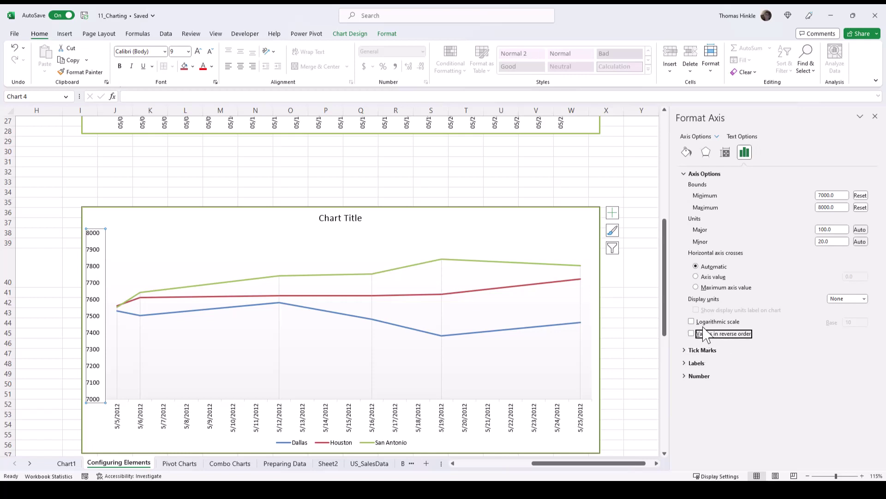
{"action": "left_click", "coordinate": [697, 363]}
{"action": "left_click", "coordinate": [698, 392]}
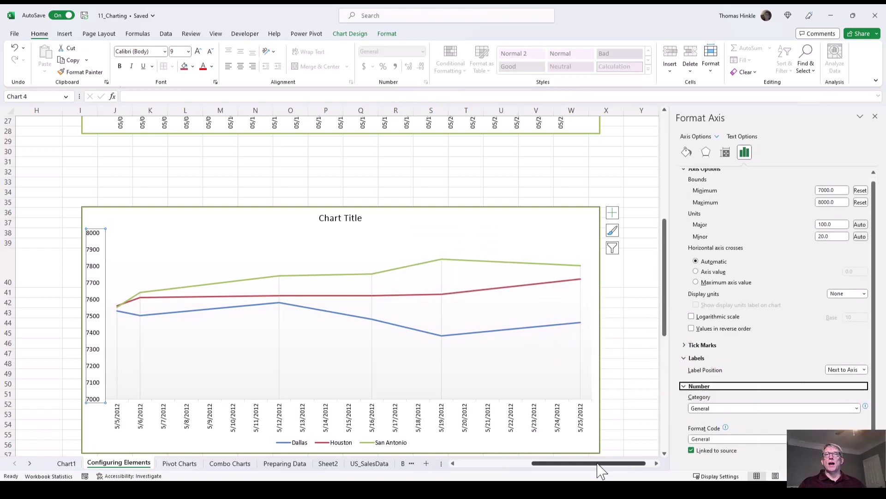
Go to the Data Table & Legend section and select its column chart.
{"action": "left_click_drag", "start_coordinate": [597, 463], "coordinate": [458, 464]}
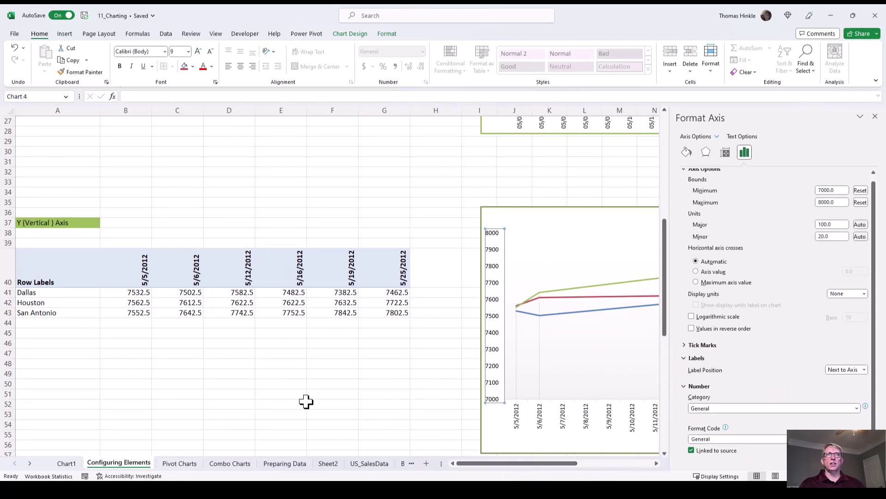
{"action": "scroll", "coordinate": [306, 401], "scroll_direction": "up", "scroll_amount": 5}
{"action": "scroll", "coordinate": [306, 402], "scroll_direction": "down", "scroll_amount": 9}
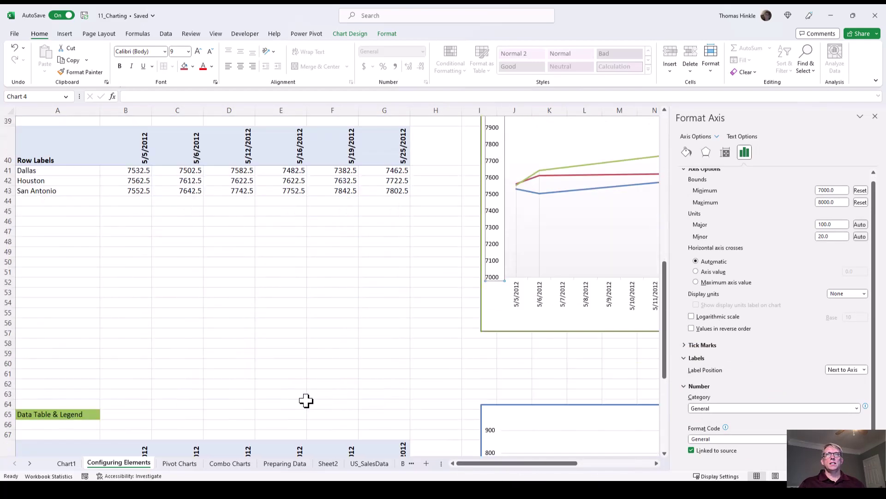
{"action": "scroll", "coordinate": [306, 401], "scroll_direction": "down", "scroll_amount": 6}
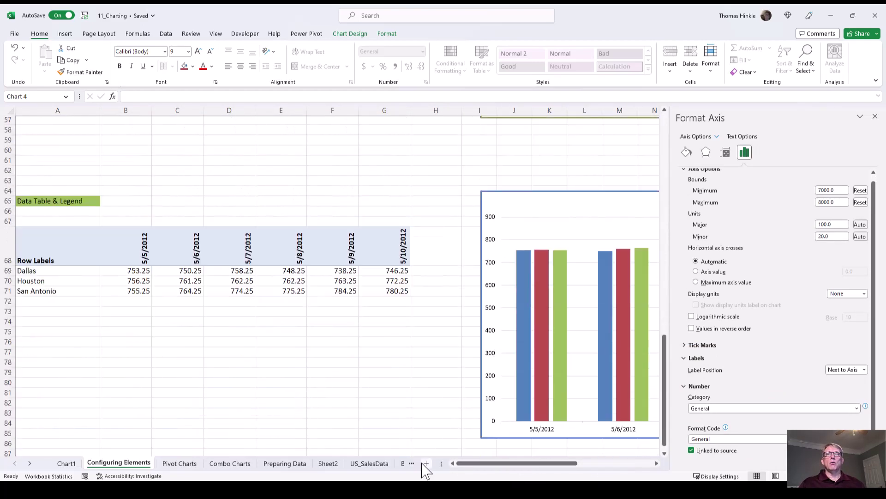
{"action": "left_click_drag", "start_coordinate": [478, 463], "coordinate": [545, 469]}
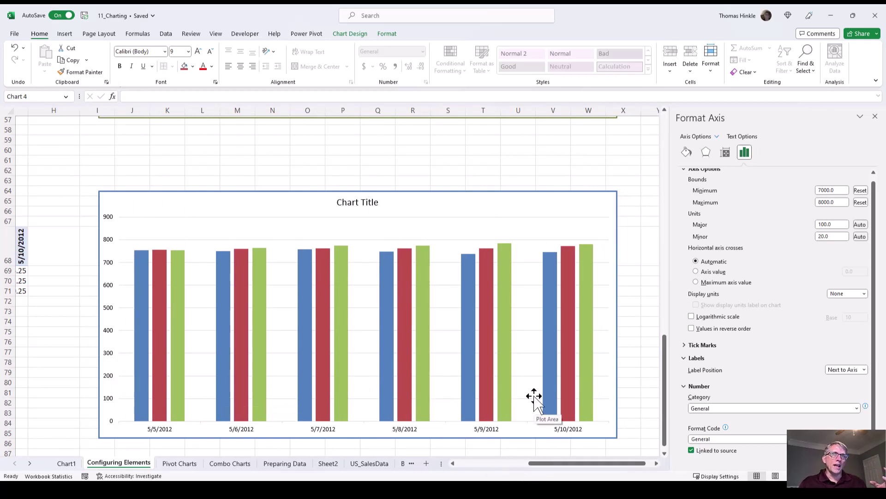
{"action": "scroll", "coordinate": [534, 400], "scroll_direction": "down", "scroll_amount": 2}
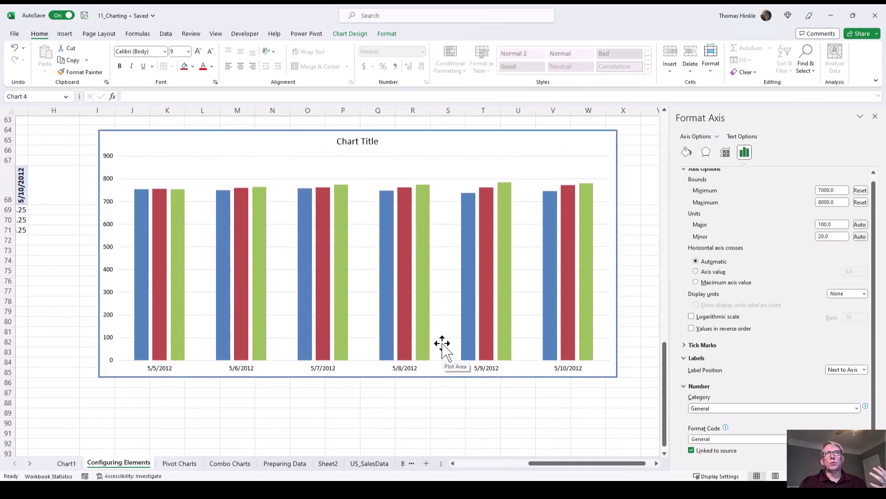
{"action": "left_click", "coordinate": [440, 374]}
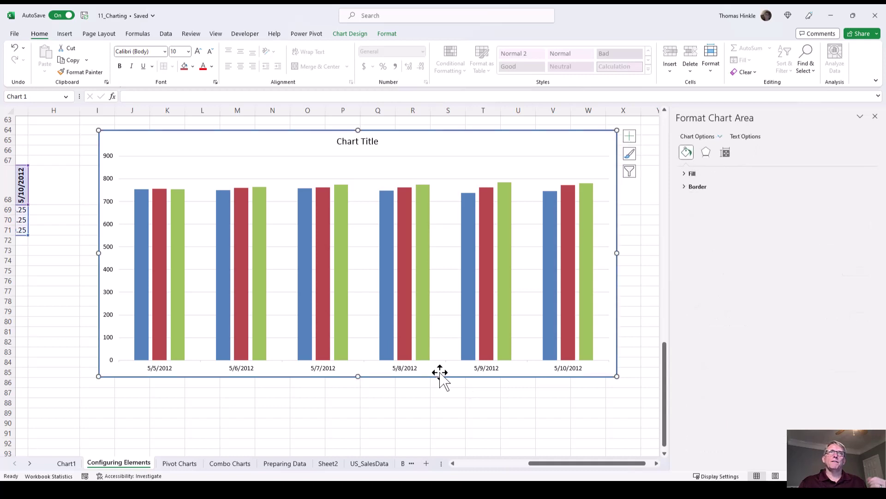
Preview the quick layouts for the column chart and add a data table with legend keys.
{"action": "left_click", "coordinate": [391, 37]}
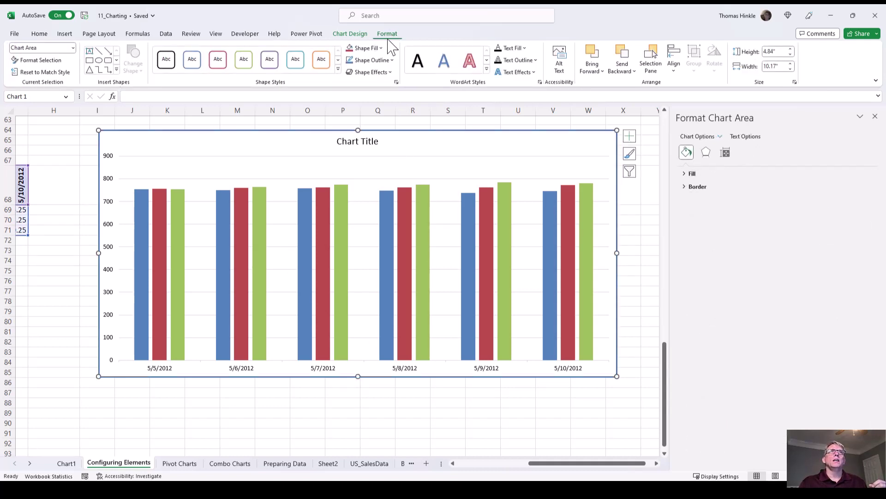
{"action": "left_click", "coordinate": [361, 38]}
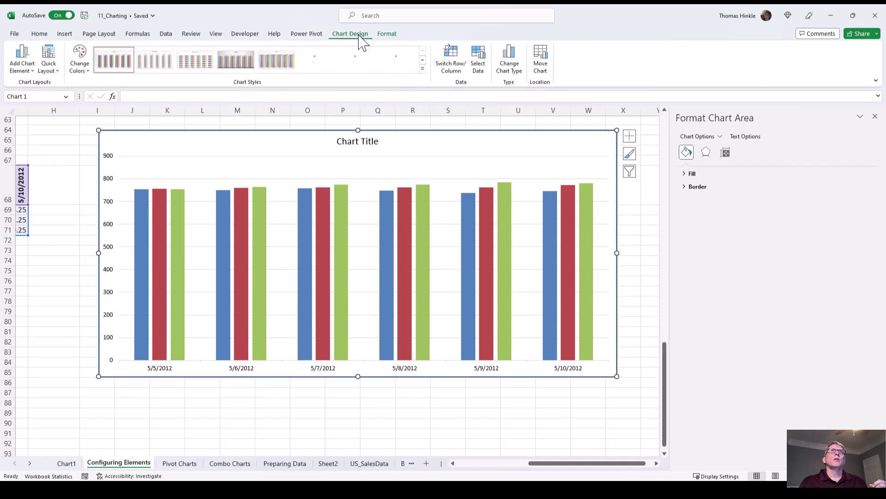
{"action": "left_click", "coordinate": [49, 67]}
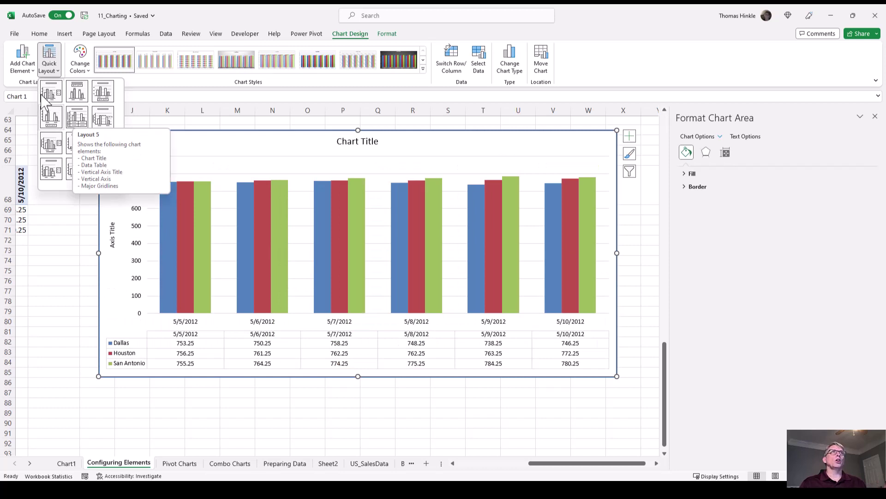
{"action": "left_click", "coordinate": [33, 70]}
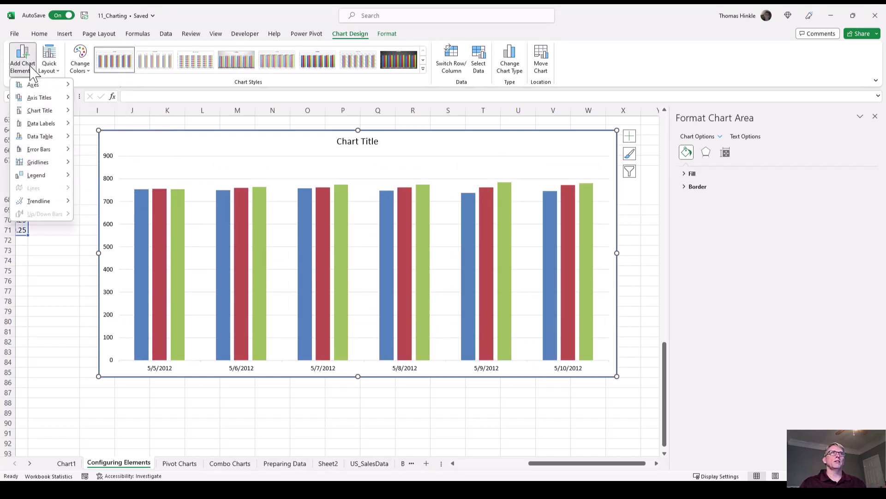
{"action": "mouse_move", "coordinate": [46, 137]}
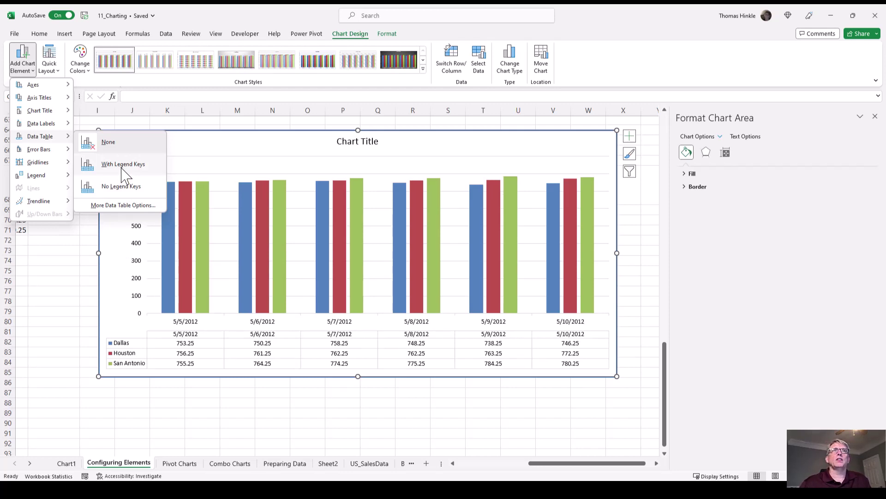
{"action": "left_click", "coordinate": [122, 168]}
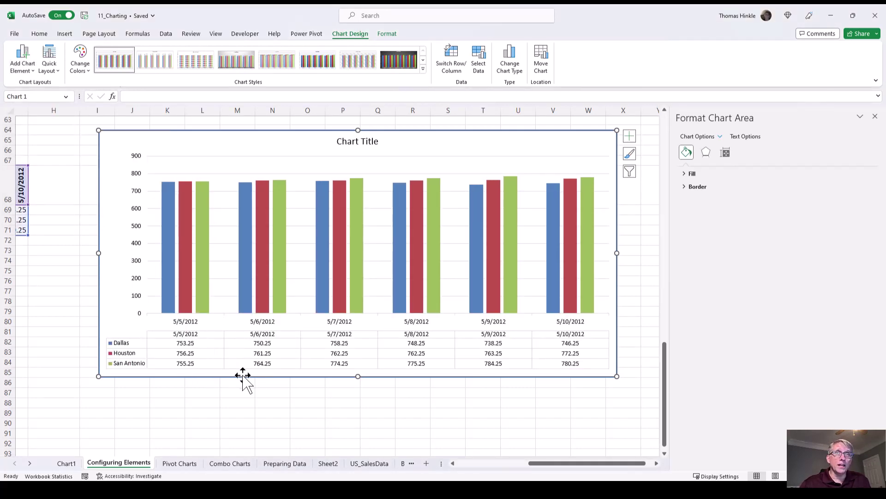
Delete the column chart's horizontal date axis, which duplicates the dates in the data table.
{"action": "left_click", "coordinate": [203, 322]}
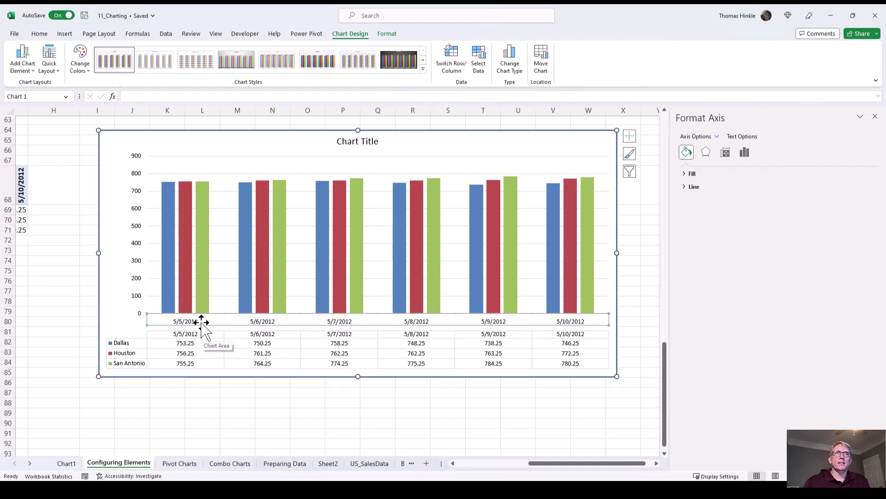
{"action": "key", "text": "Delete"}
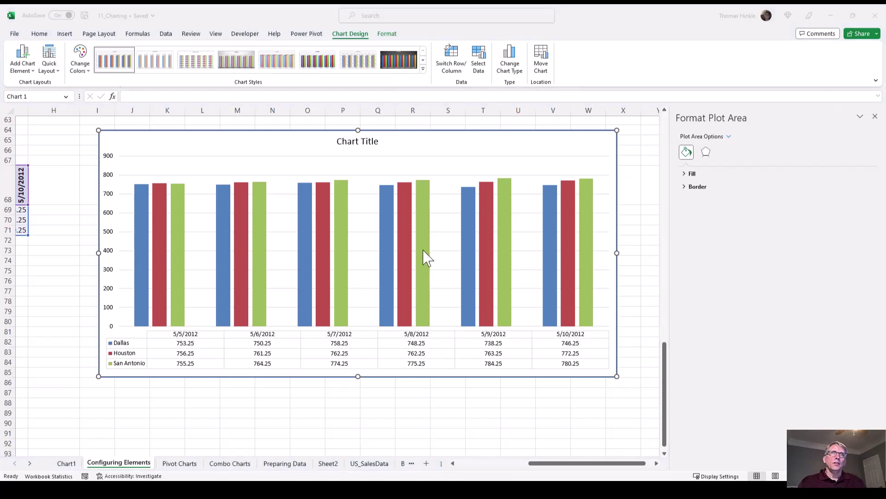
Narrow the column chart's plot area by moving its left edge inward, and deselect the chart.
{"action": "left_click", "coordinate": [443, 270]}
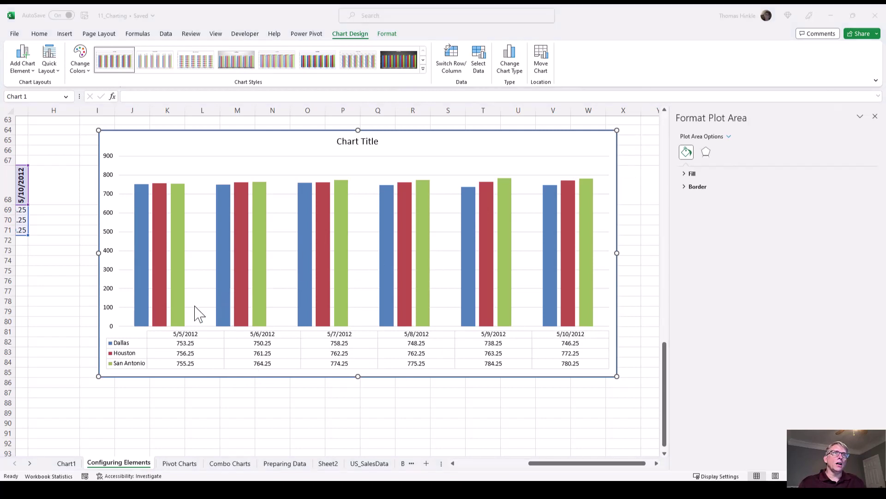
{"action": "left_click", "coordinate": [128, 281]}
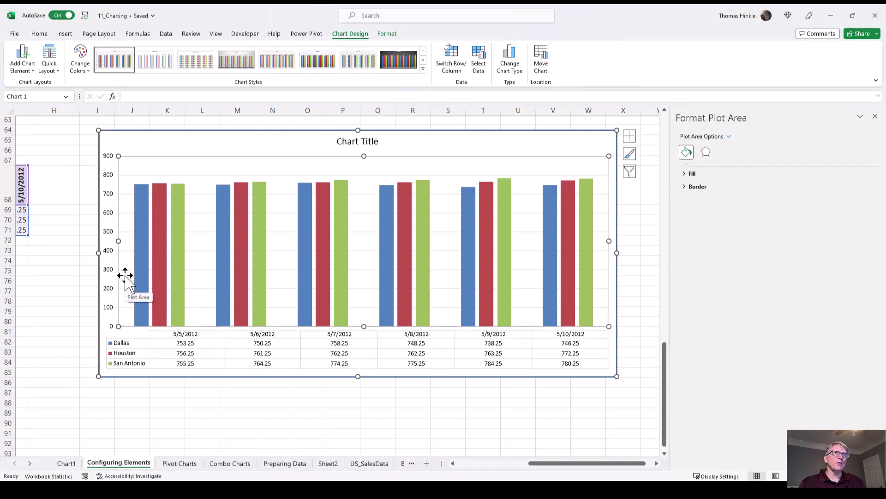
{"action": "left_click_drag", "start_coordinate": [117, 241], "coordinate": [160, 248]}
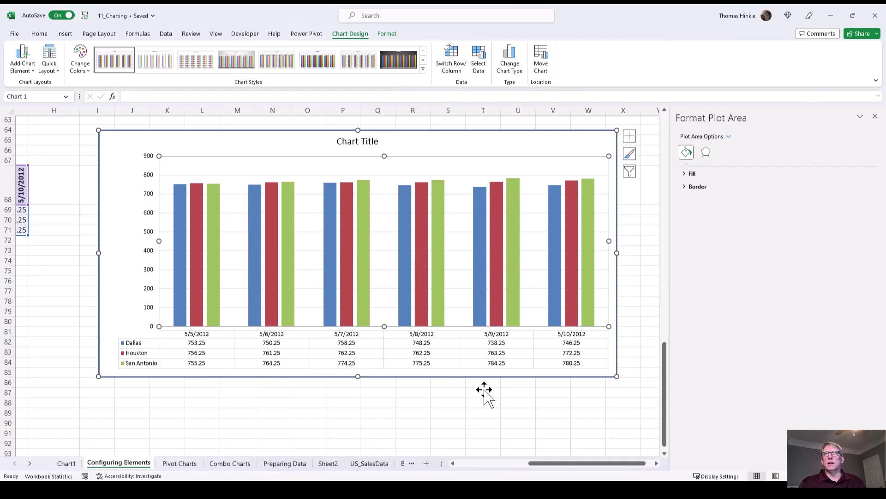
{"action": "left_click", "coordinate": [419, 412]}
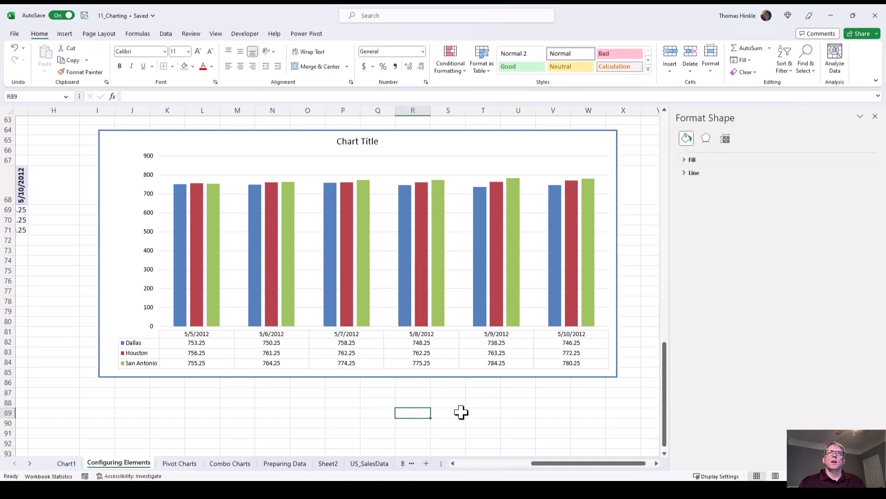